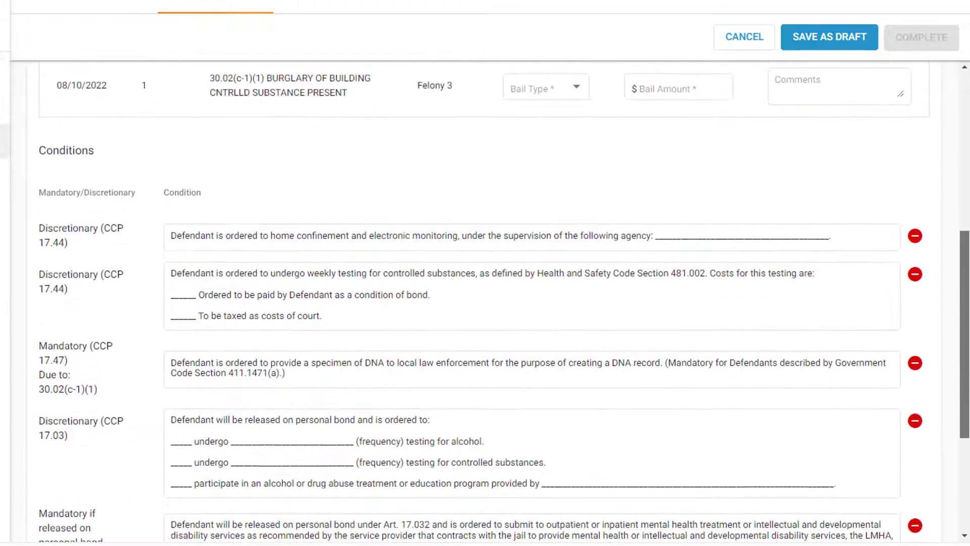
{"action": "scroll", "coordinate": [485, 303], "scroll_direction": "down", "scroll_amount": 2}
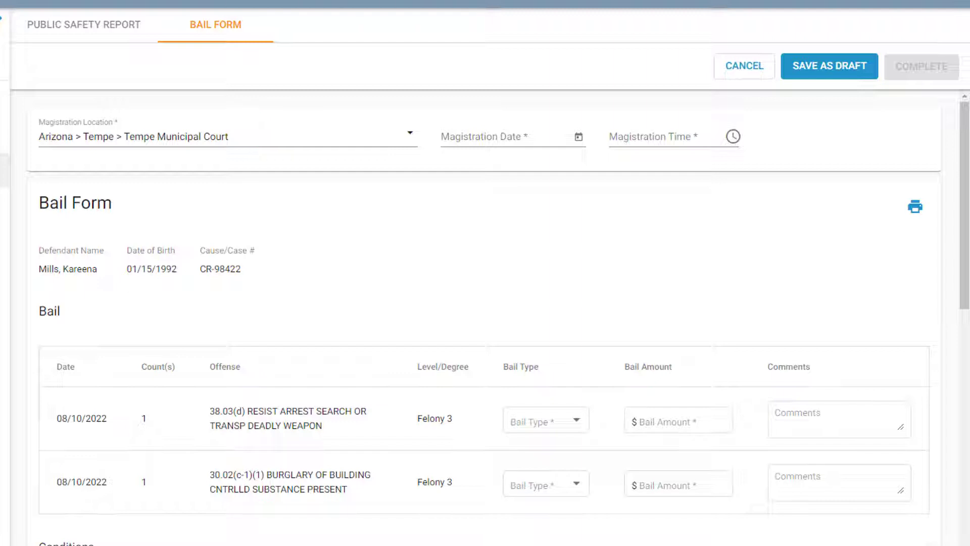
Set the magistration location to Arizona > Scottsdale > Scottsdale Municipal Court and accept updating the conditions with that location's defaults
{"action": "left_click", "coordinate": [330, 142]}
{"action": "left_click_drag", "start_coordinate": [230, 137], "coordinate": [39, 136]}
{"action": "type", "text": "scott"}
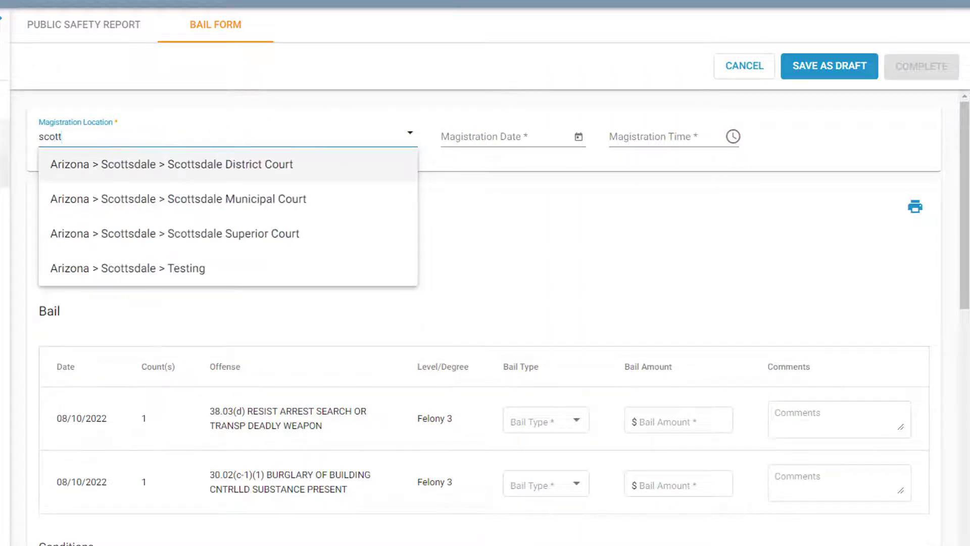
{"action": "left_click", "coordinate": [318, 200]}
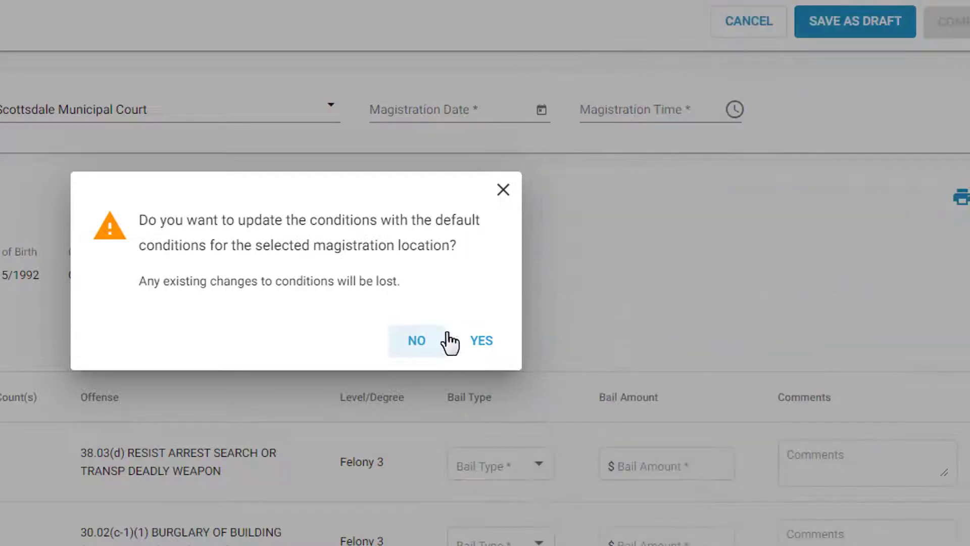
{"action": "left_click", "coordinate": [484, 343]}
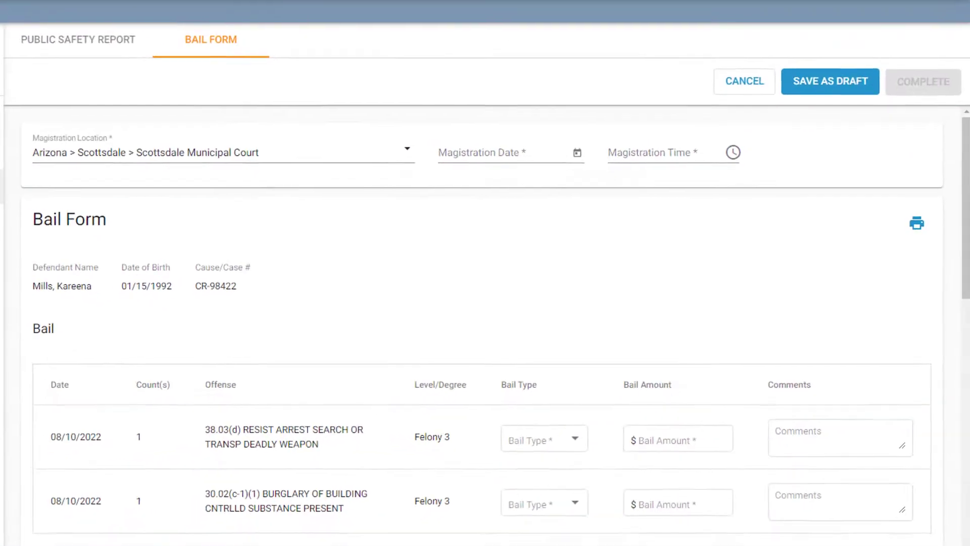
Set the magistration date to 8/11/2022 and the magistration time to 9:00 AM
{"action": "left_click", "coordinate": [394, 120]}
{"action": "type", "text": "8/11/2022"}
{"action": "key", "text": "Tab"}
{"action": "type", "text": "900a"}
{"action": "key", "text": "Tab"}
Set the bail type to Cash/Surety and the amount to $5000 for the 38.03(d) resisting arrest offense
{"action": "left_click_drag", "start_coordinate": [962, 256], "coordinate": [962, 289]}
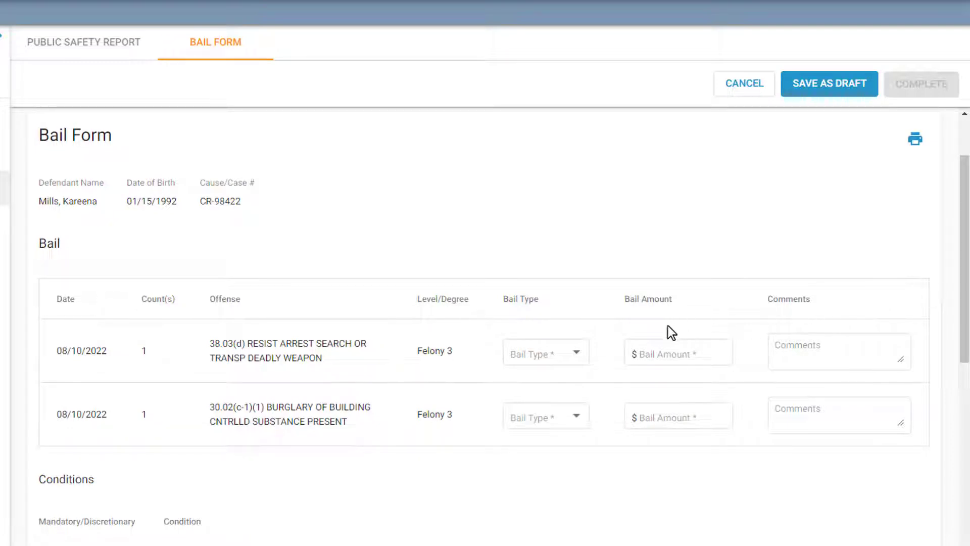
{"action": "left_click", "coordinate": [580, 355]}
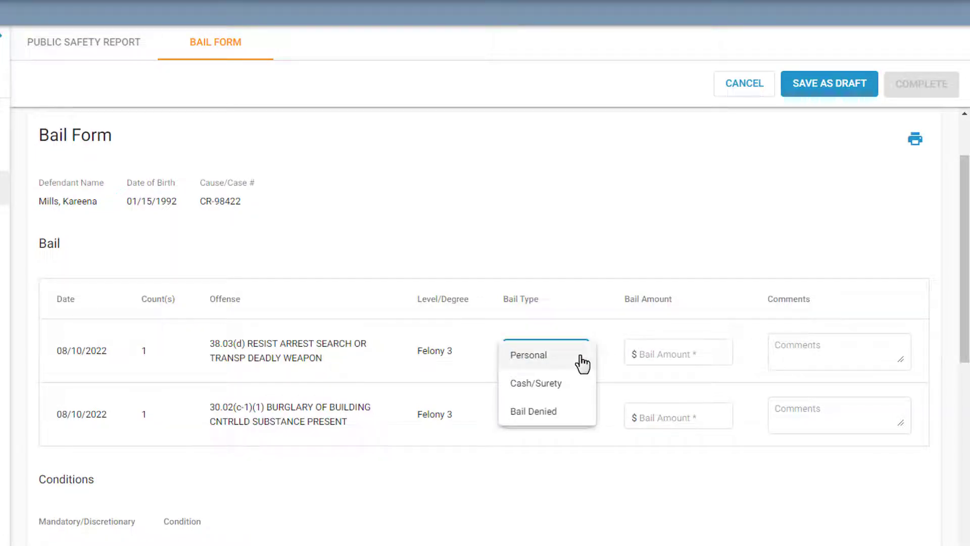
{"action": "left_click", "coordinate": [580, 385]}
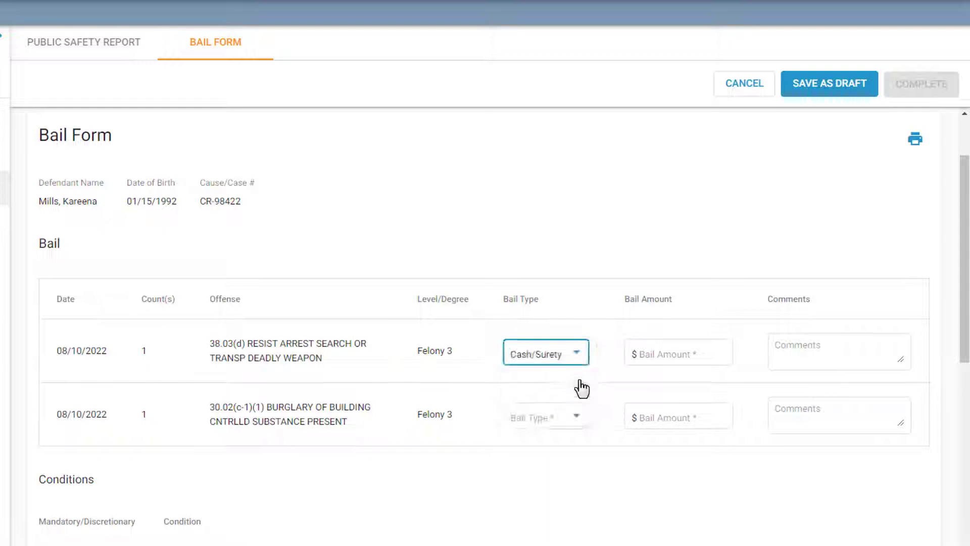
{"action": "left_click", "coordinate": [659, 359]}
{"action": "type", "text": "5000"}
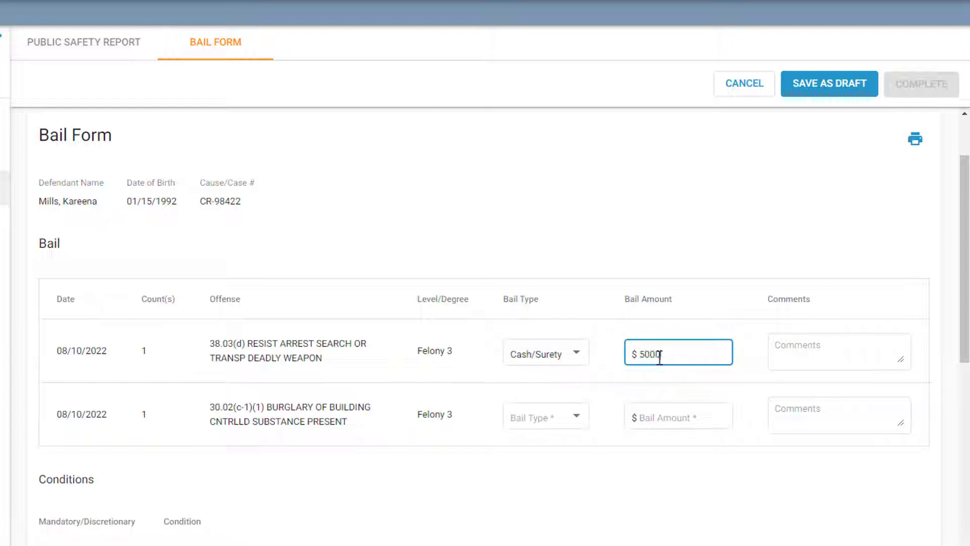
Set the bail type to Cash/Surety and the amount to $2000 for the 30.02(c-1)(1) burglary offense
{"action": "left_click", "coordinate": [580, 427]}
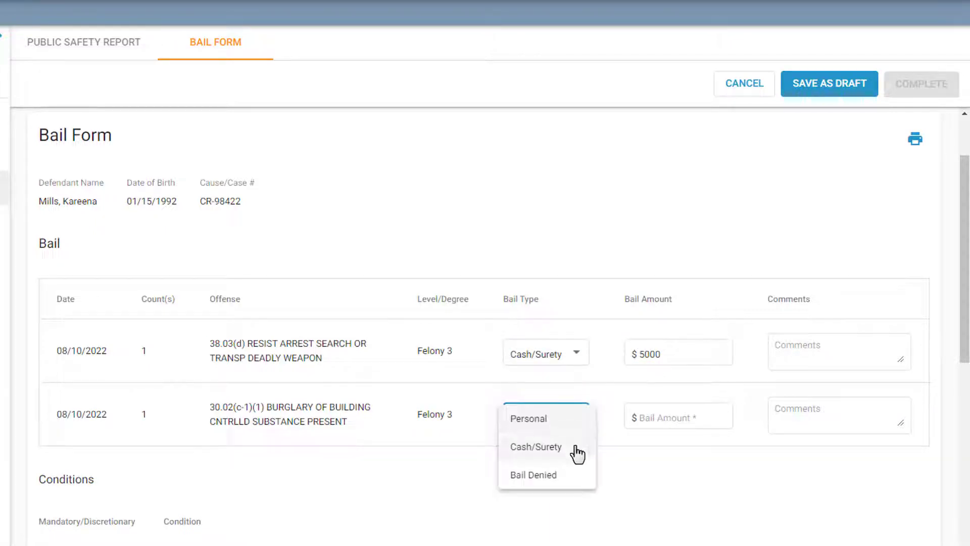
{"action": "left_click", "coordinate": [578, 448]}
{"action": "left_click", "coordinate": [649, 417]}
{"action": "type", "text": "2000"}
{"action": "left_click", "coordinate": [753, 476]}
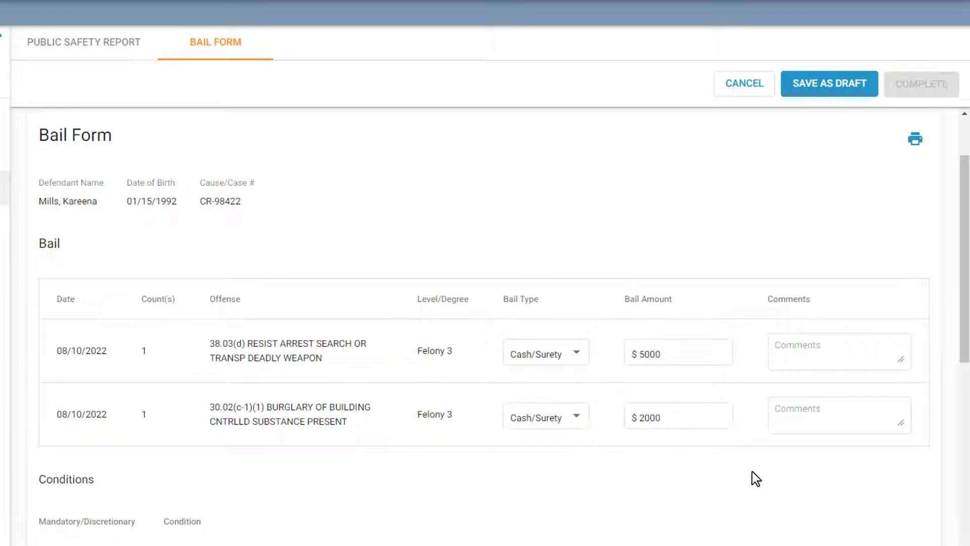
Enter "Enter comments here." as the comment for the resisting arrest offense and clear it again
{"action": "left_click", "coordinate": [815, 349]}
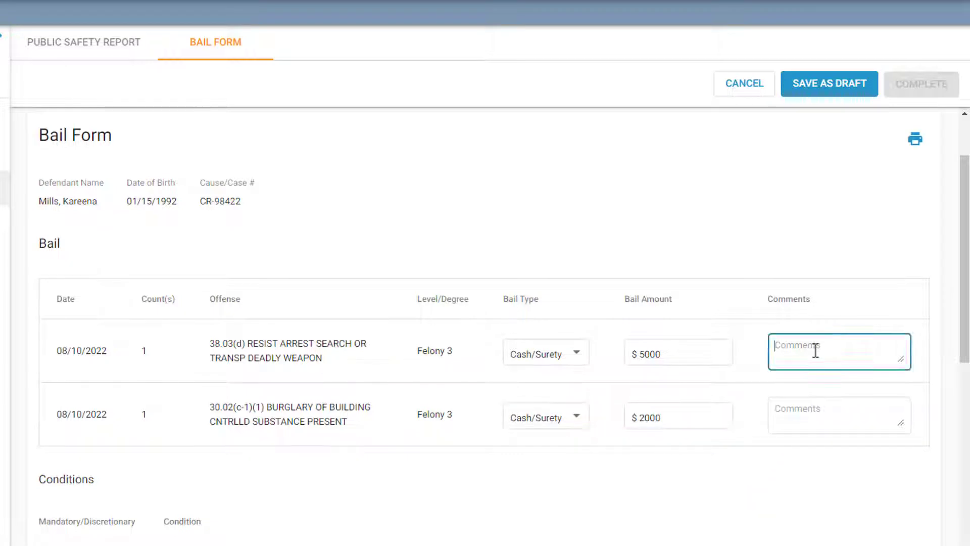
{"action": "type", "text": "Enter comments here."}
{"action": "left_click_drag", "start_coordinate": [882, 346], "coordinate": [773, 346]}
{"action": "key", "text": "BackSpace"}
Remove the home confinement condition and add a condition reading "Defendant must appear timely for all noticed hearings."
{"action": "left_click_drag", "start_coordinate": [966, 365], "coordinate": [966, 512]}
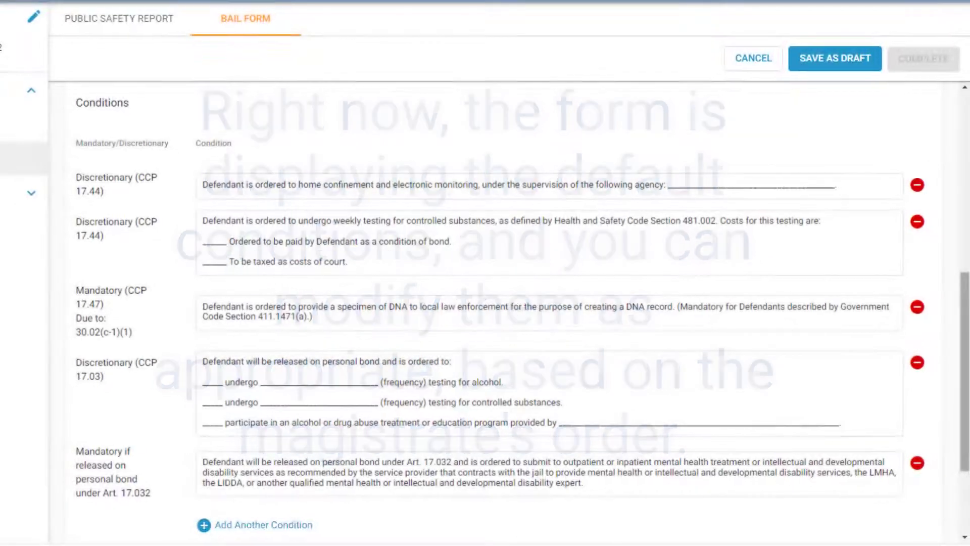
{"action": "left_click", "coordinate": [920, 186]}
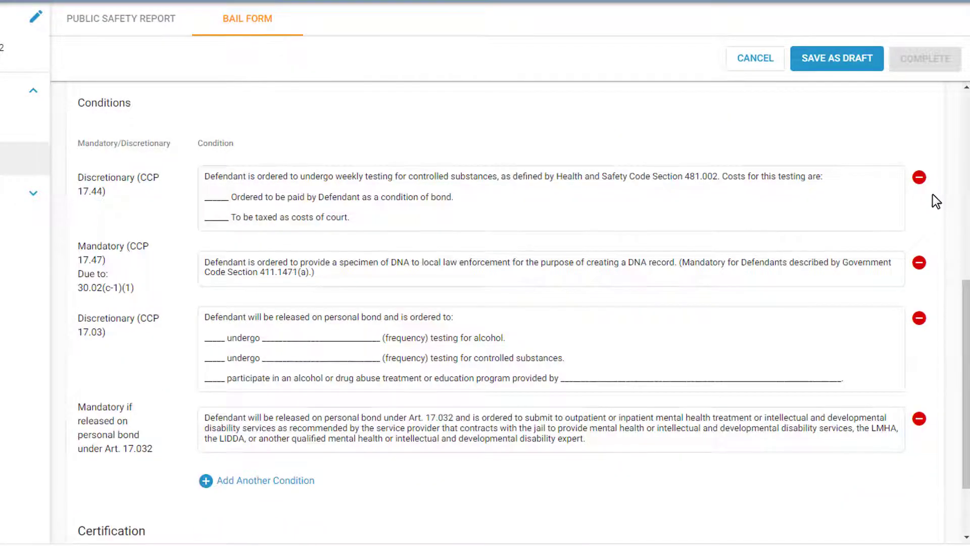
{"action": "left_click", "coordinate": [283, 482]}
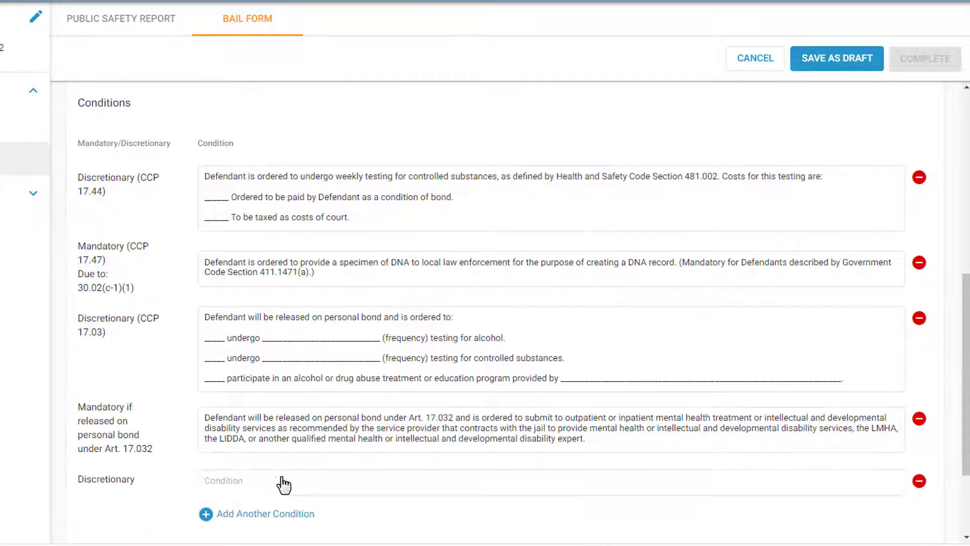
{"action": "type", "text": "Defendant must appear timely for all noticed hearings."}
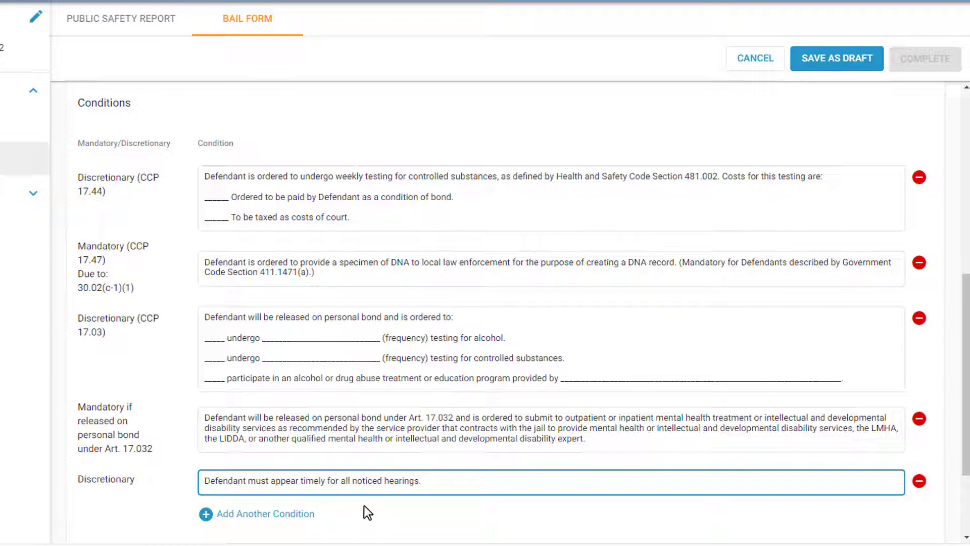
Fill the weekly testing condition's blanks with $60.00 to be paid by Defendant and $35.00 to be taxed as costs of court
{"action": "left_click", "coordinate": [214, 196]}
{"action": "double_click", "coordinate": [215, 196]}
{"action": "type", "text": "$60.00"}
{"action": "double_click", "coordinate": [216, 217]}
{"action": "type", "text": "$35.00"}
{"action": "key", "text": "Tab"}
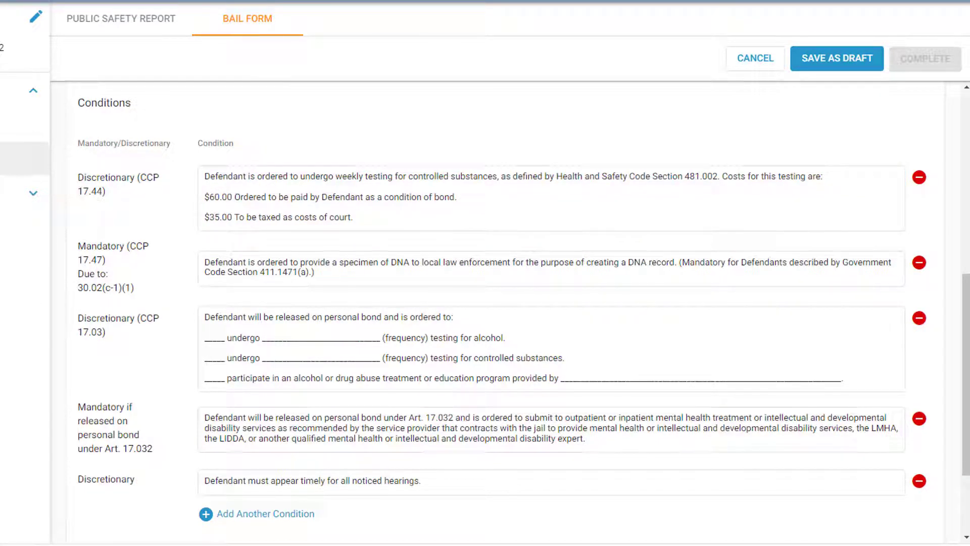
Certify the bail form on behalf of the second listed Magistrate/Municipal Court official and complete the form
{"action": "scroll", "coordinate": [505, 303], "scroll_direction": "down", "scroll_amount": 3}
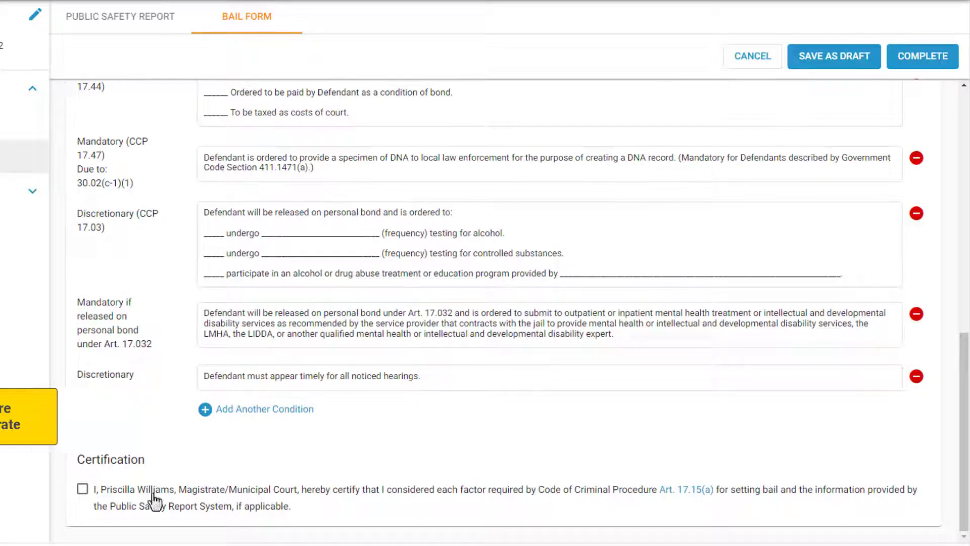
{"action": "left_click", "coordinate": [82, 489]}
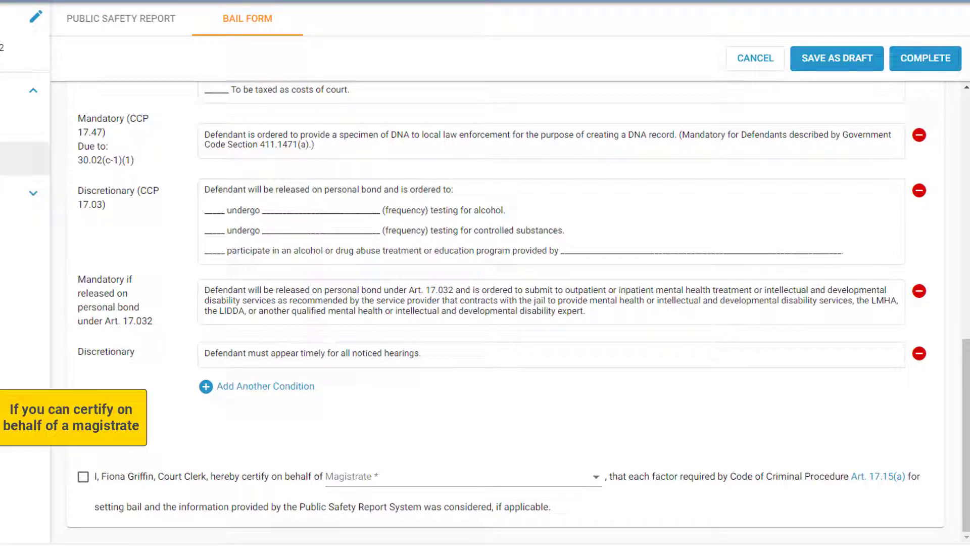
{"action": "left_click", "coordinate": [83, 476]}
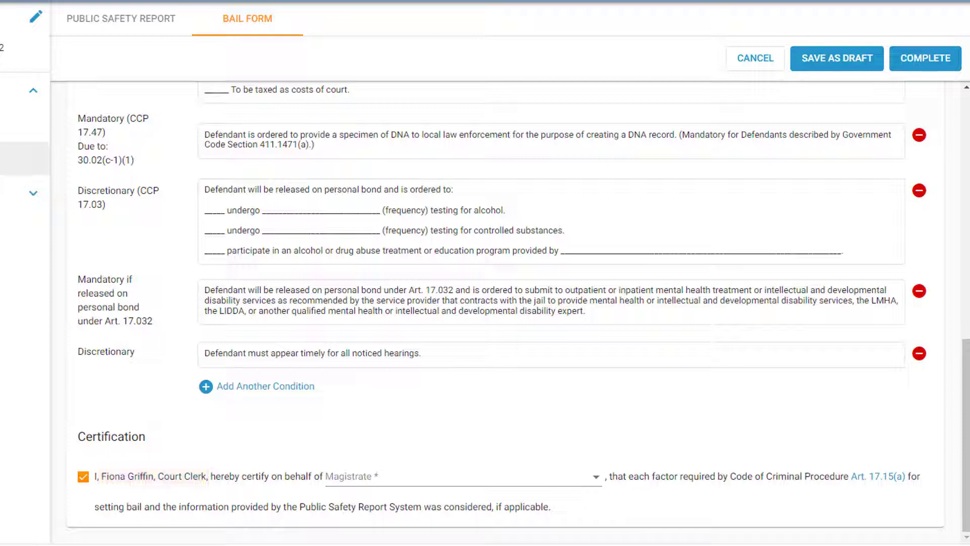
{"action": "left_click", "coordinate": [486, 477]}
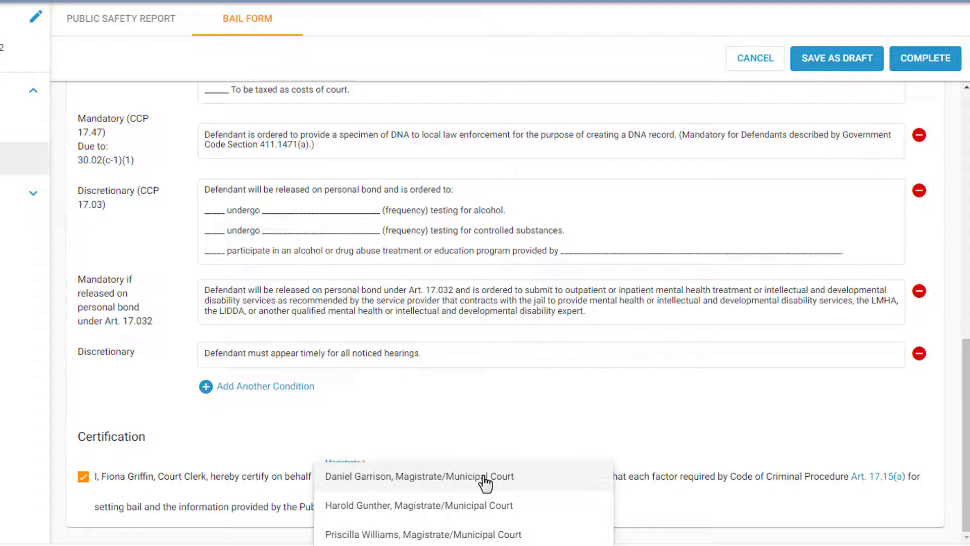
{"action": "left_click", "coordinate": [482, 507]}
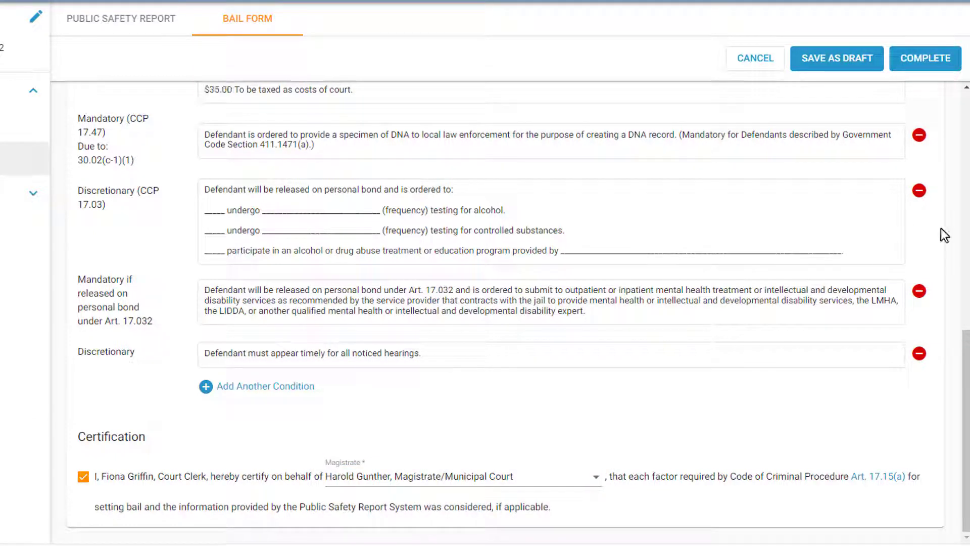
{"action": "left_click", "coordinate": [934, 76]}
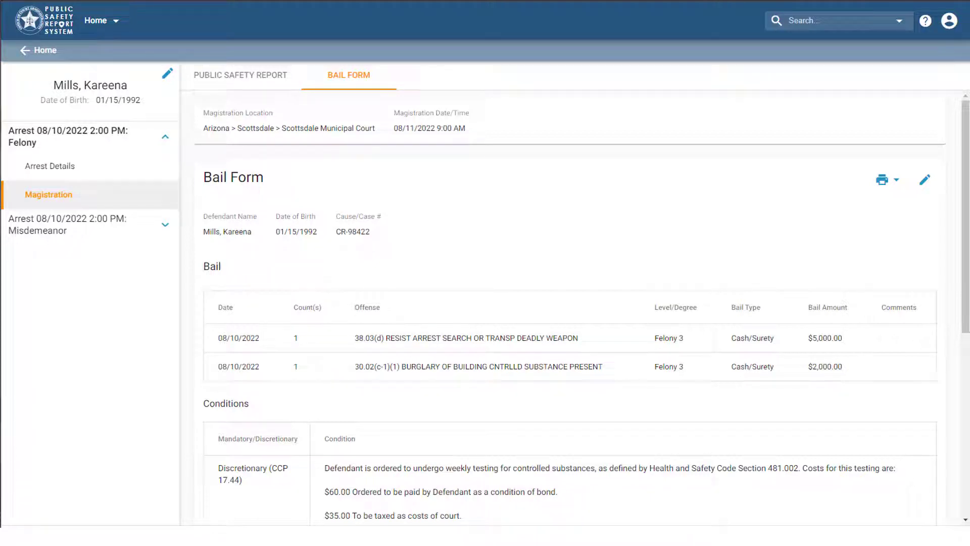
Print the completed bail form to a PDF and open the downloaded file
{"action": "left_click", "coordinate": [896, 183]}
{"action": "left_click", "coordinate": [836, 213]}
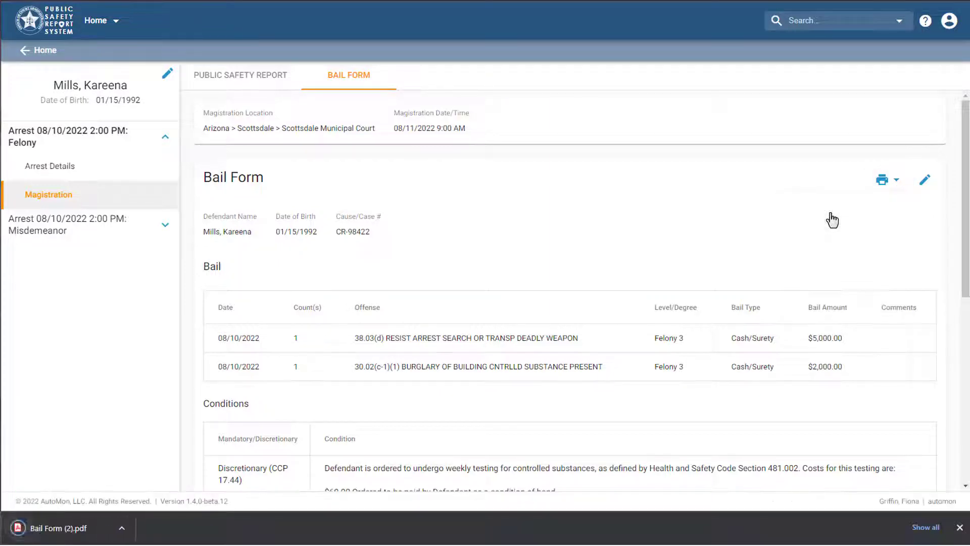
{"action": "left_click", "coordinate": [55, 527]}
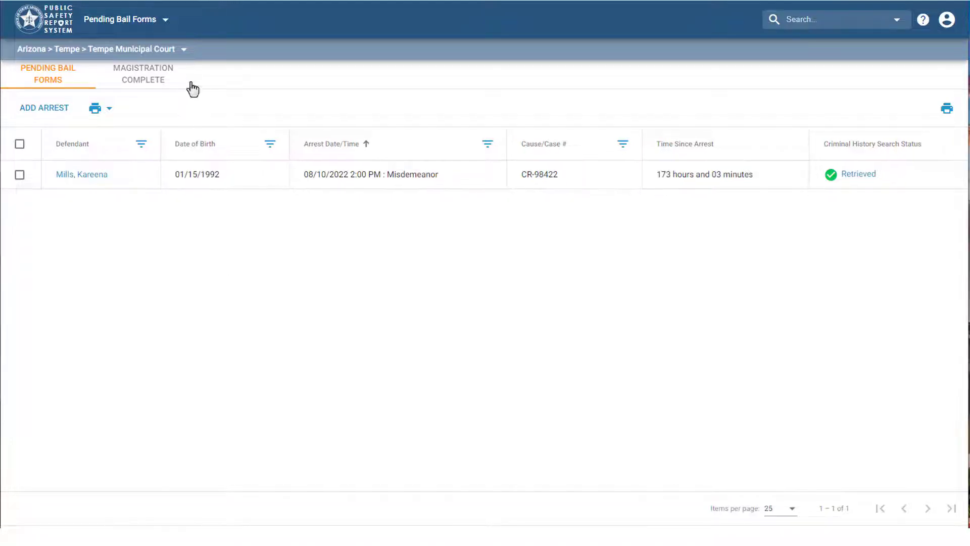
Switch the court location to Arizona > Scottsdale > Scottsdale Municipal Court and show its completed magistrations
{"action": "left_click", "coordinate": [185, 51]}
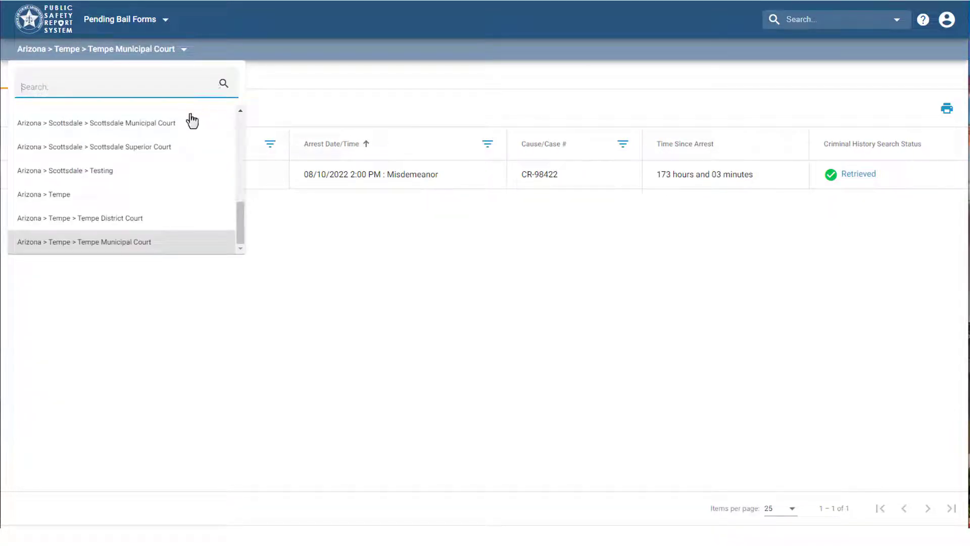
{"action": "left_click", "coordinate": [174, 123]}
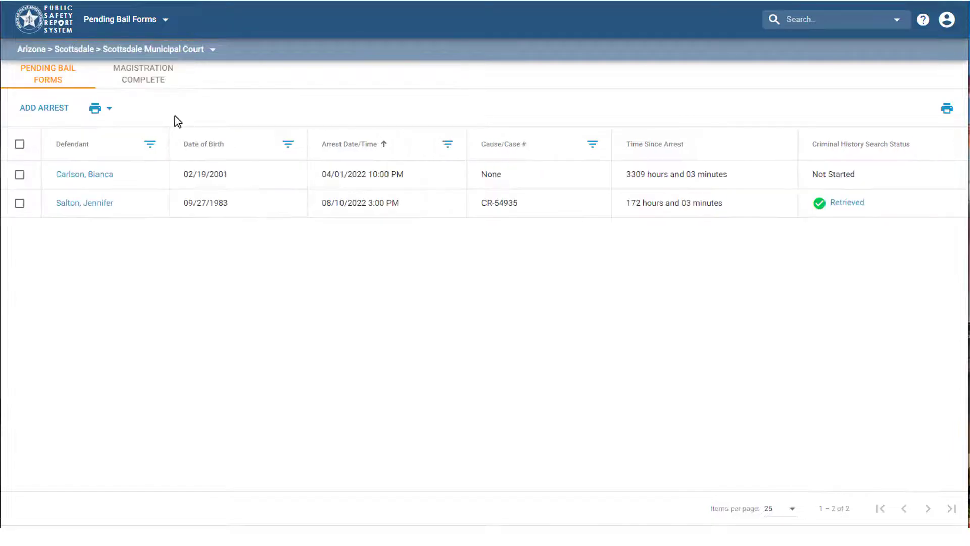
{"action": "left_click", "coordinate": [152, 87]}
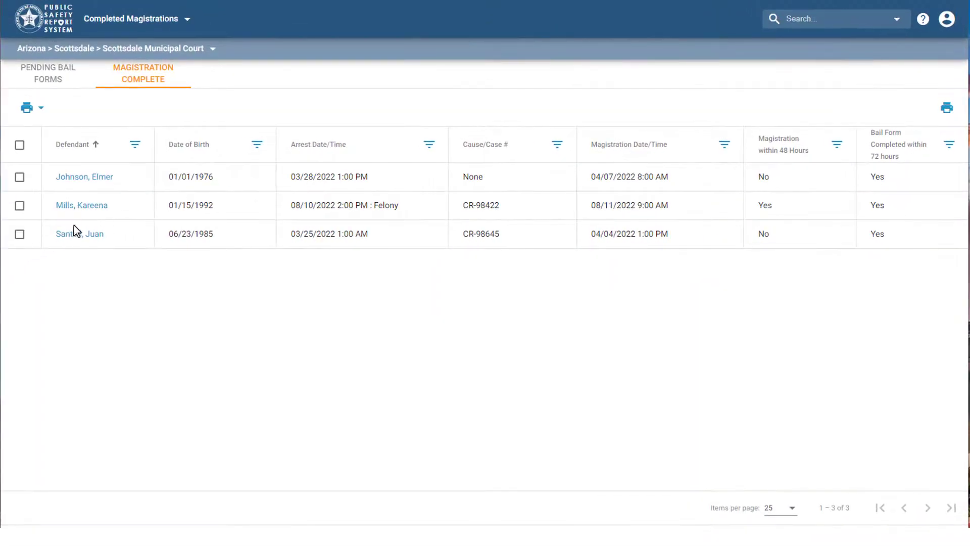
Open the bail form in the magistration record of the defendant with the 08/10/2022 felony arrest
{"action": "left_click", "coordinate": [97, 210]}
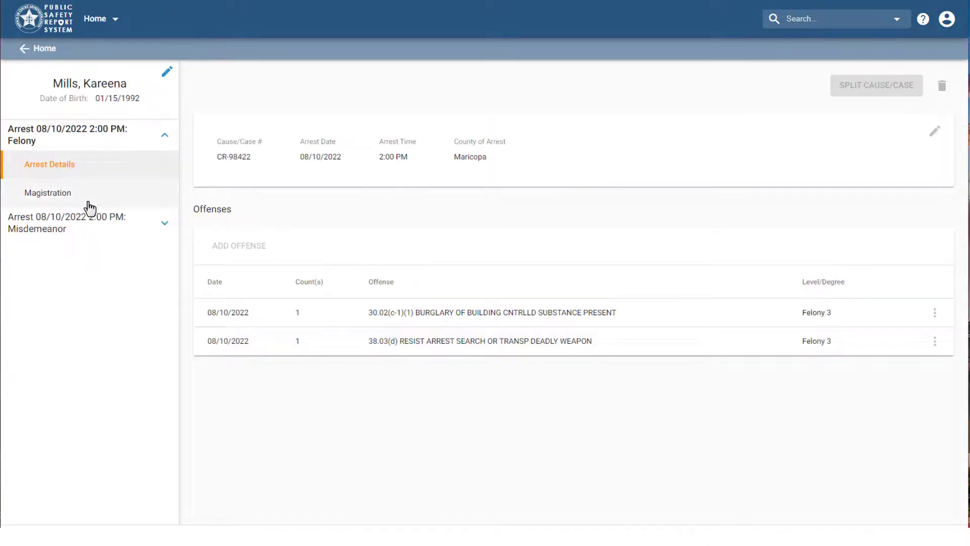
{"action": "left_click", "coordinate": [87, 201]}
{"action": "left_click", "coordinate": [347, 73]}
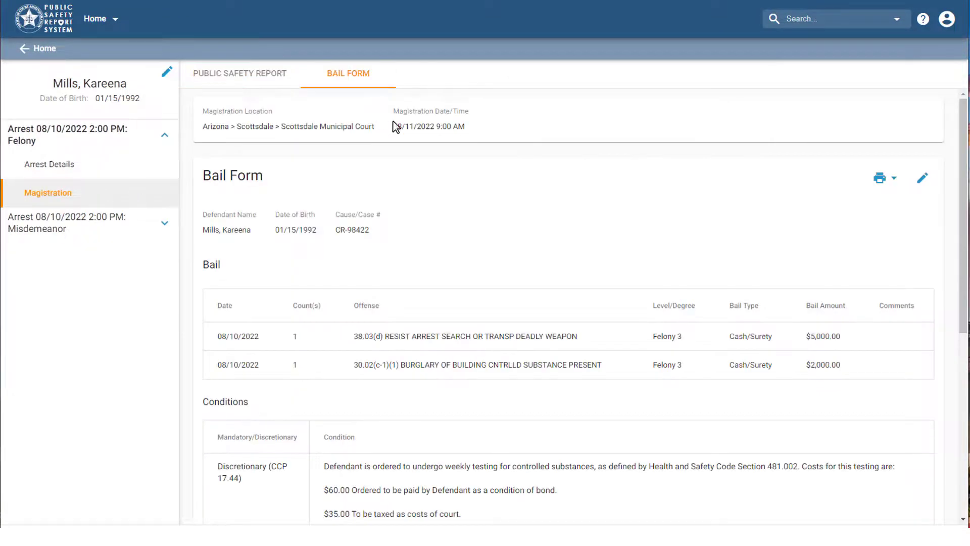